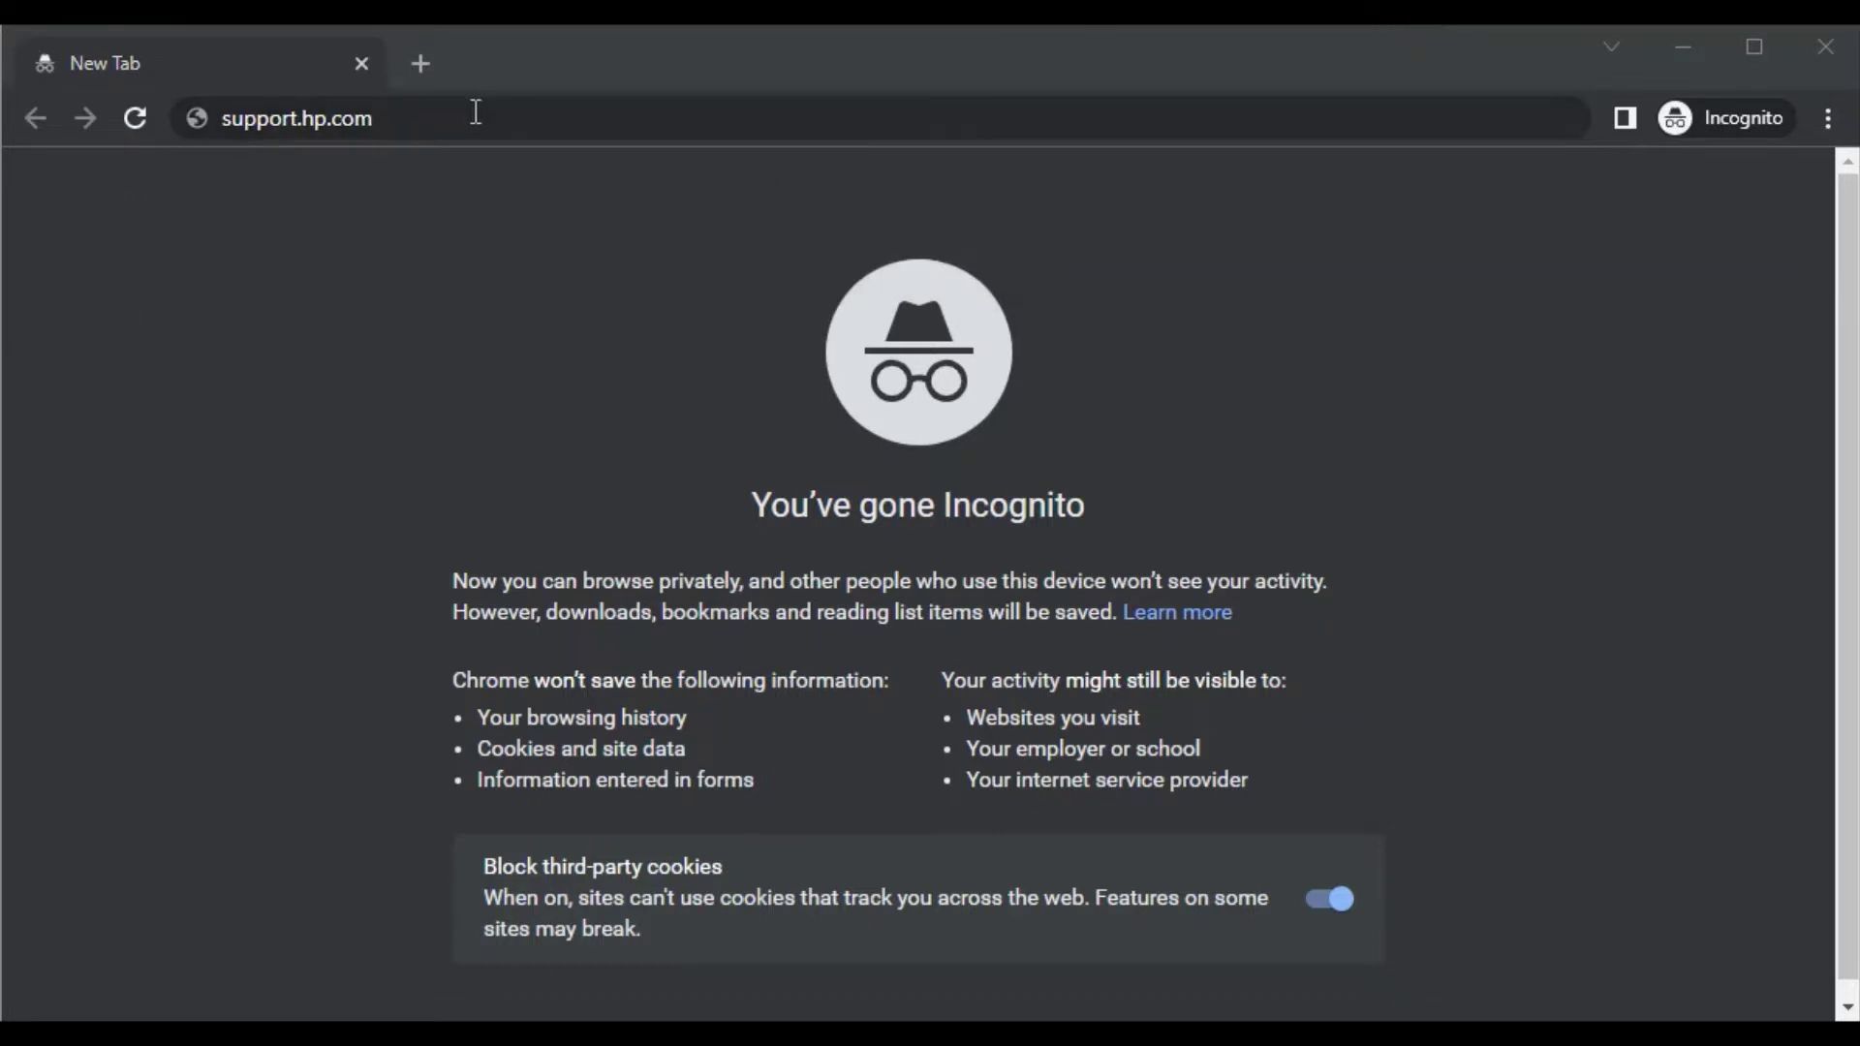
Select the support.hp.com address in the incognito tab's address bar
left_click(440, 118)
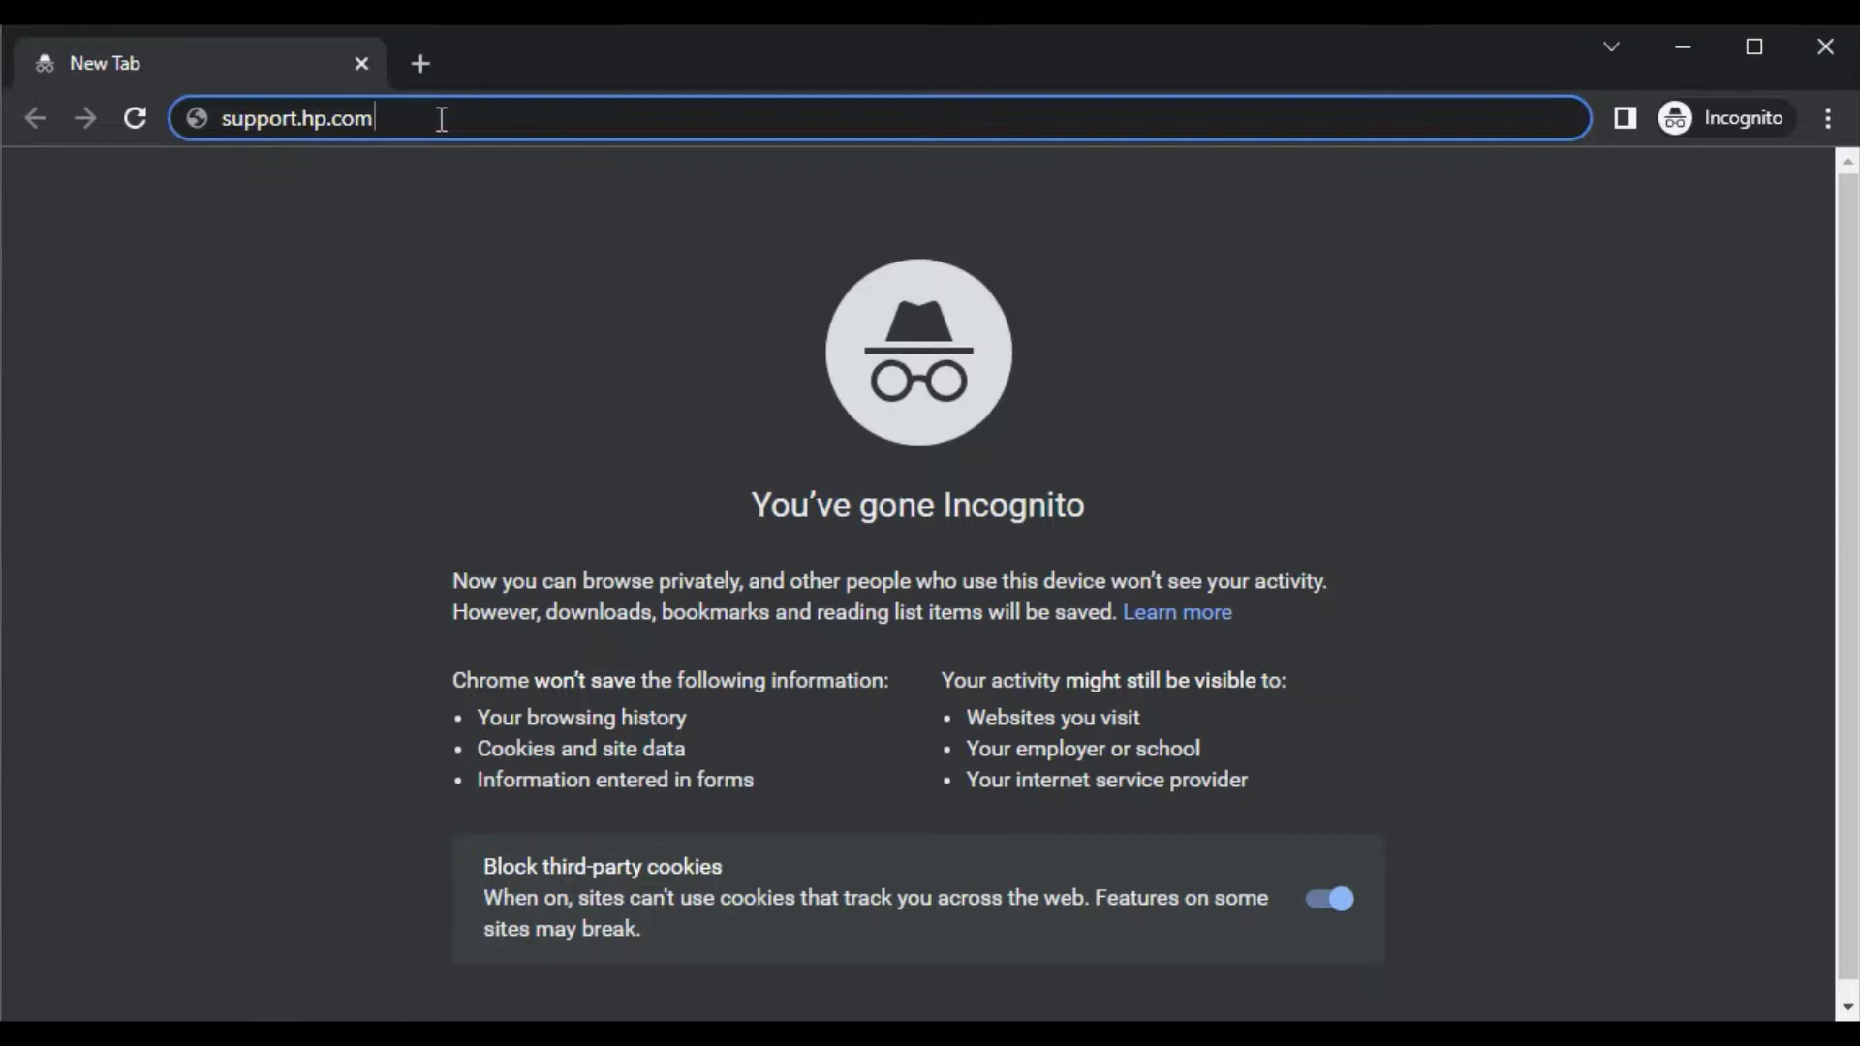
Load support.hp.com and paste 'hp officejet pro 7720' into the Identify your product field
key("Return")
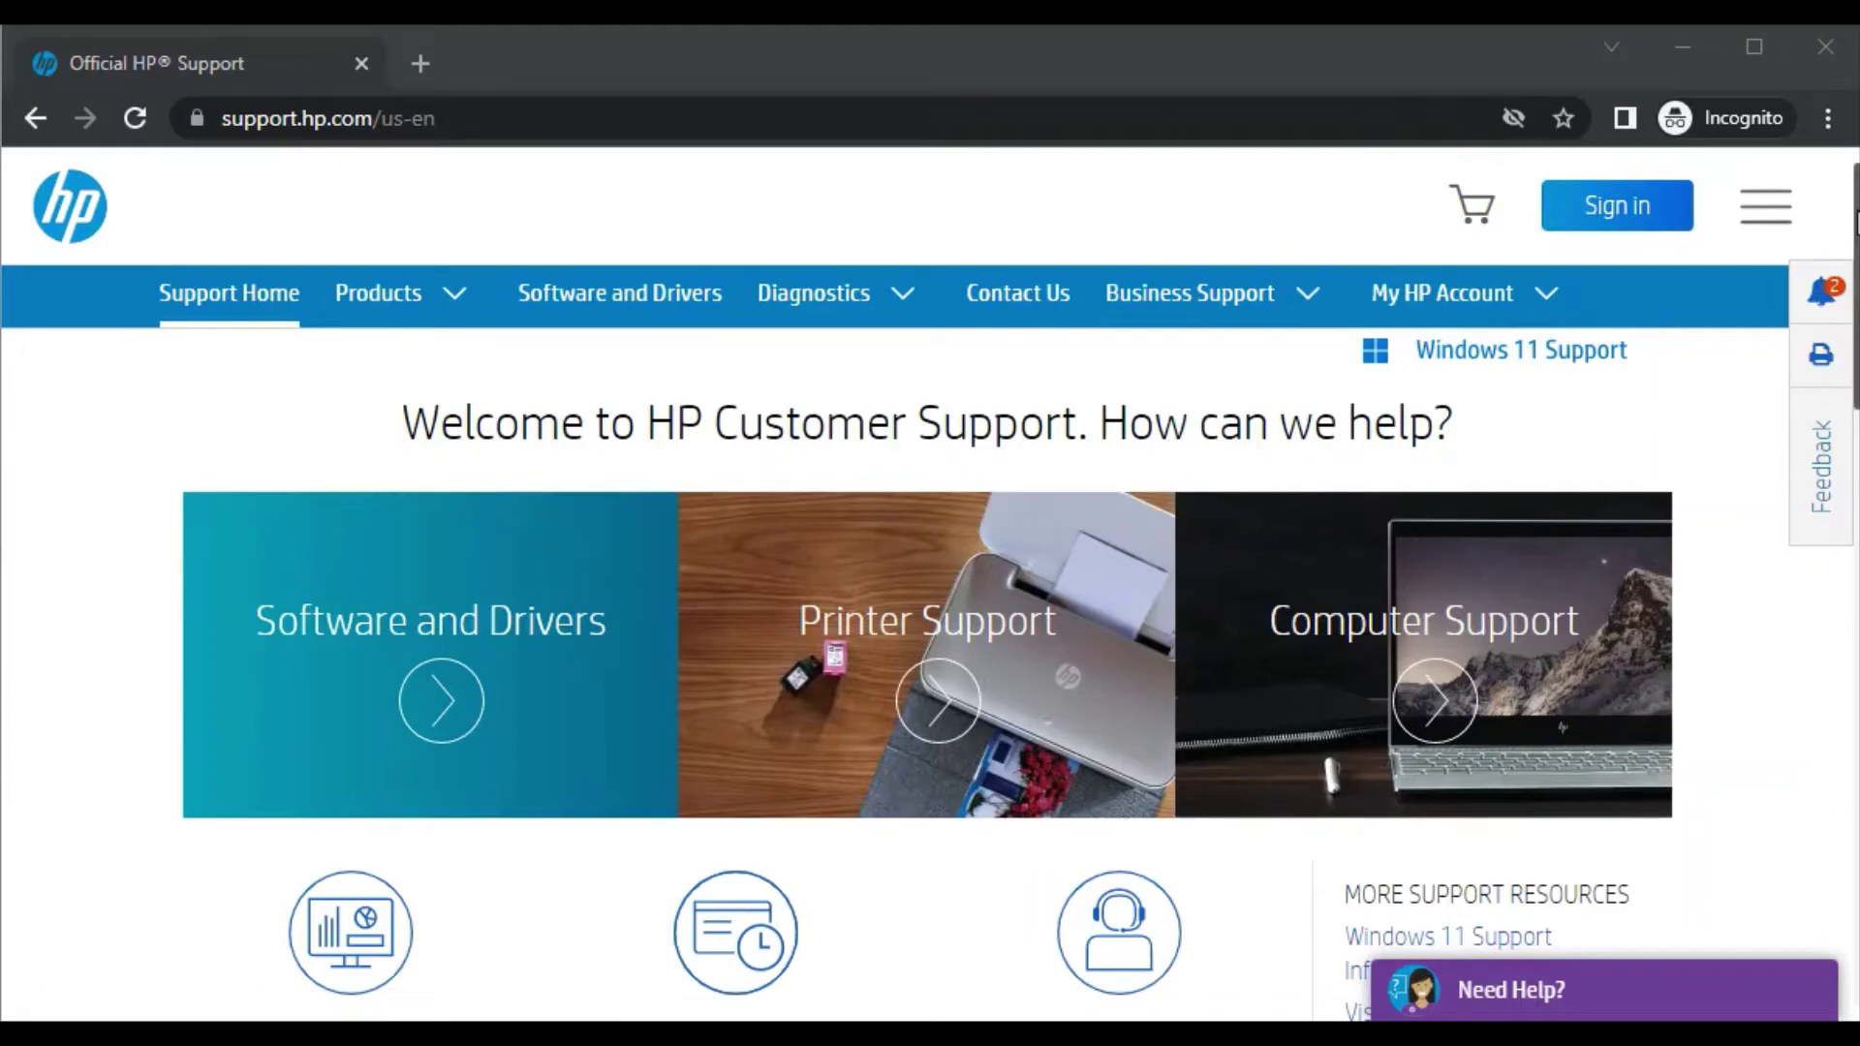
left_click_drag(1854, 218, 1791, 451)
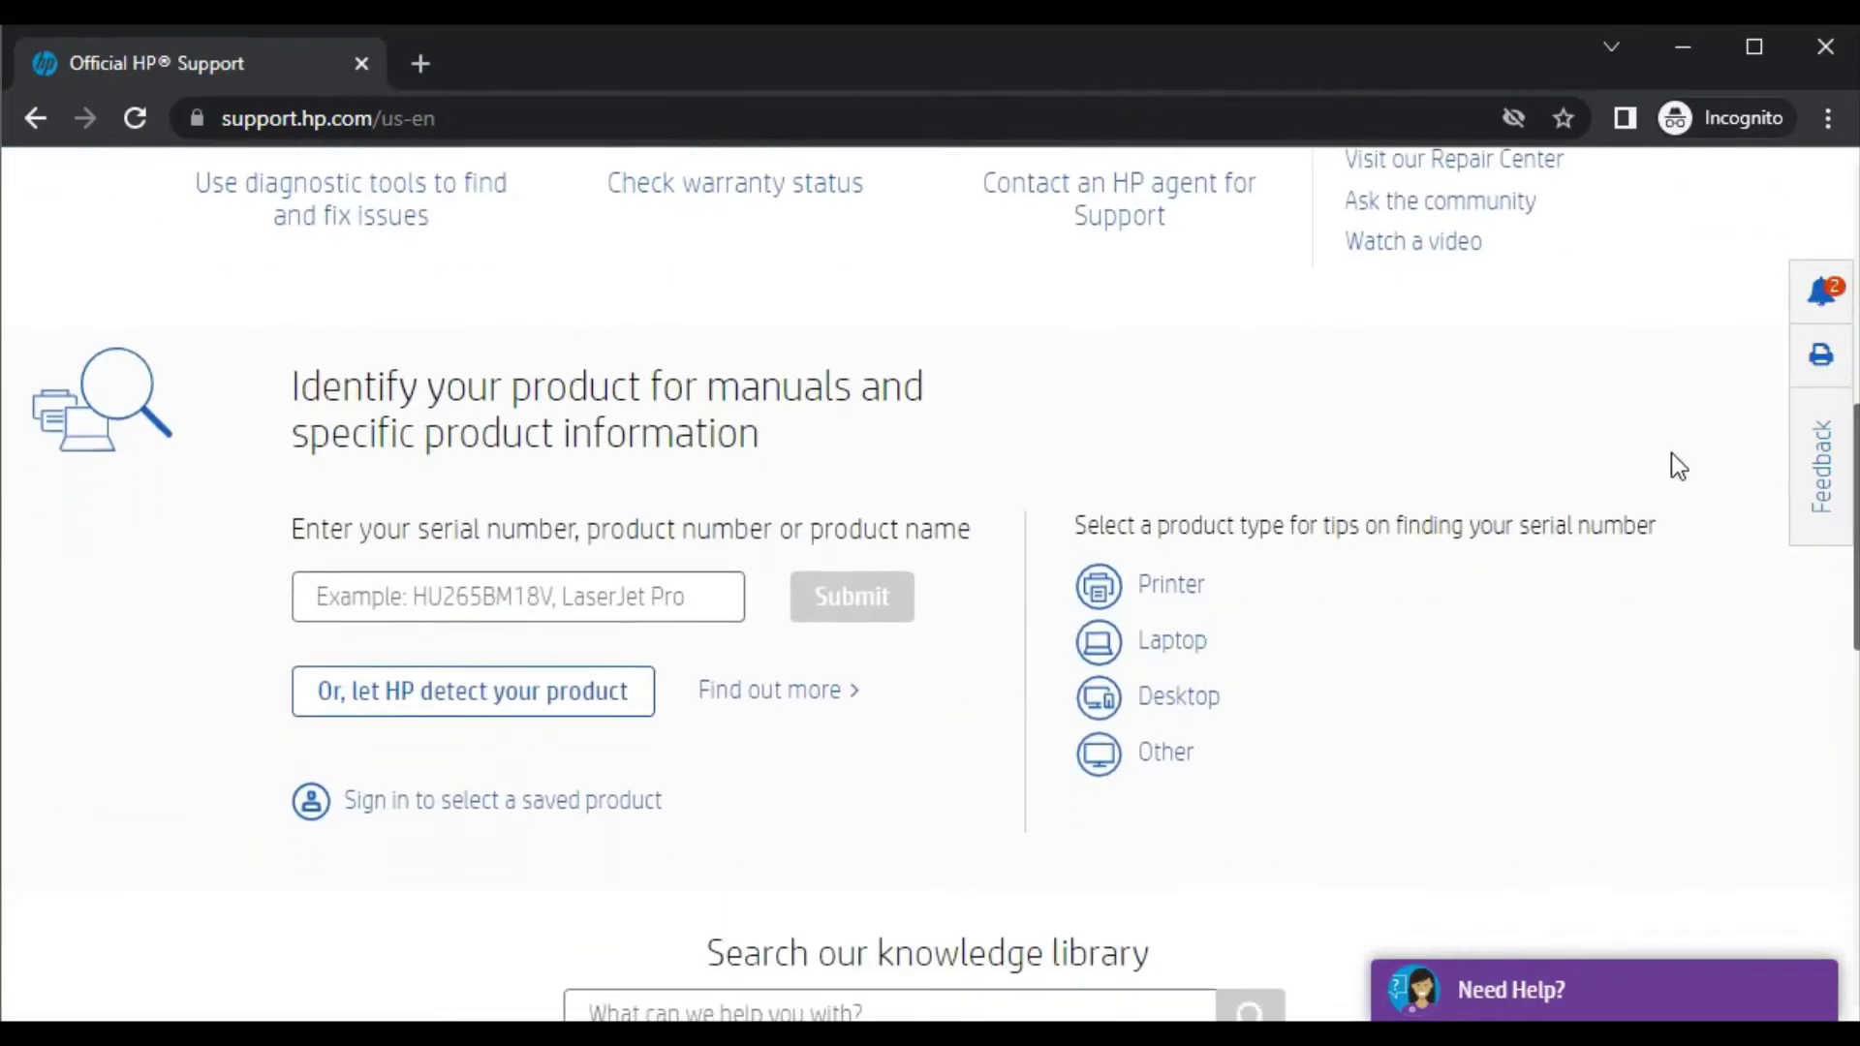
left_click(527, 598)
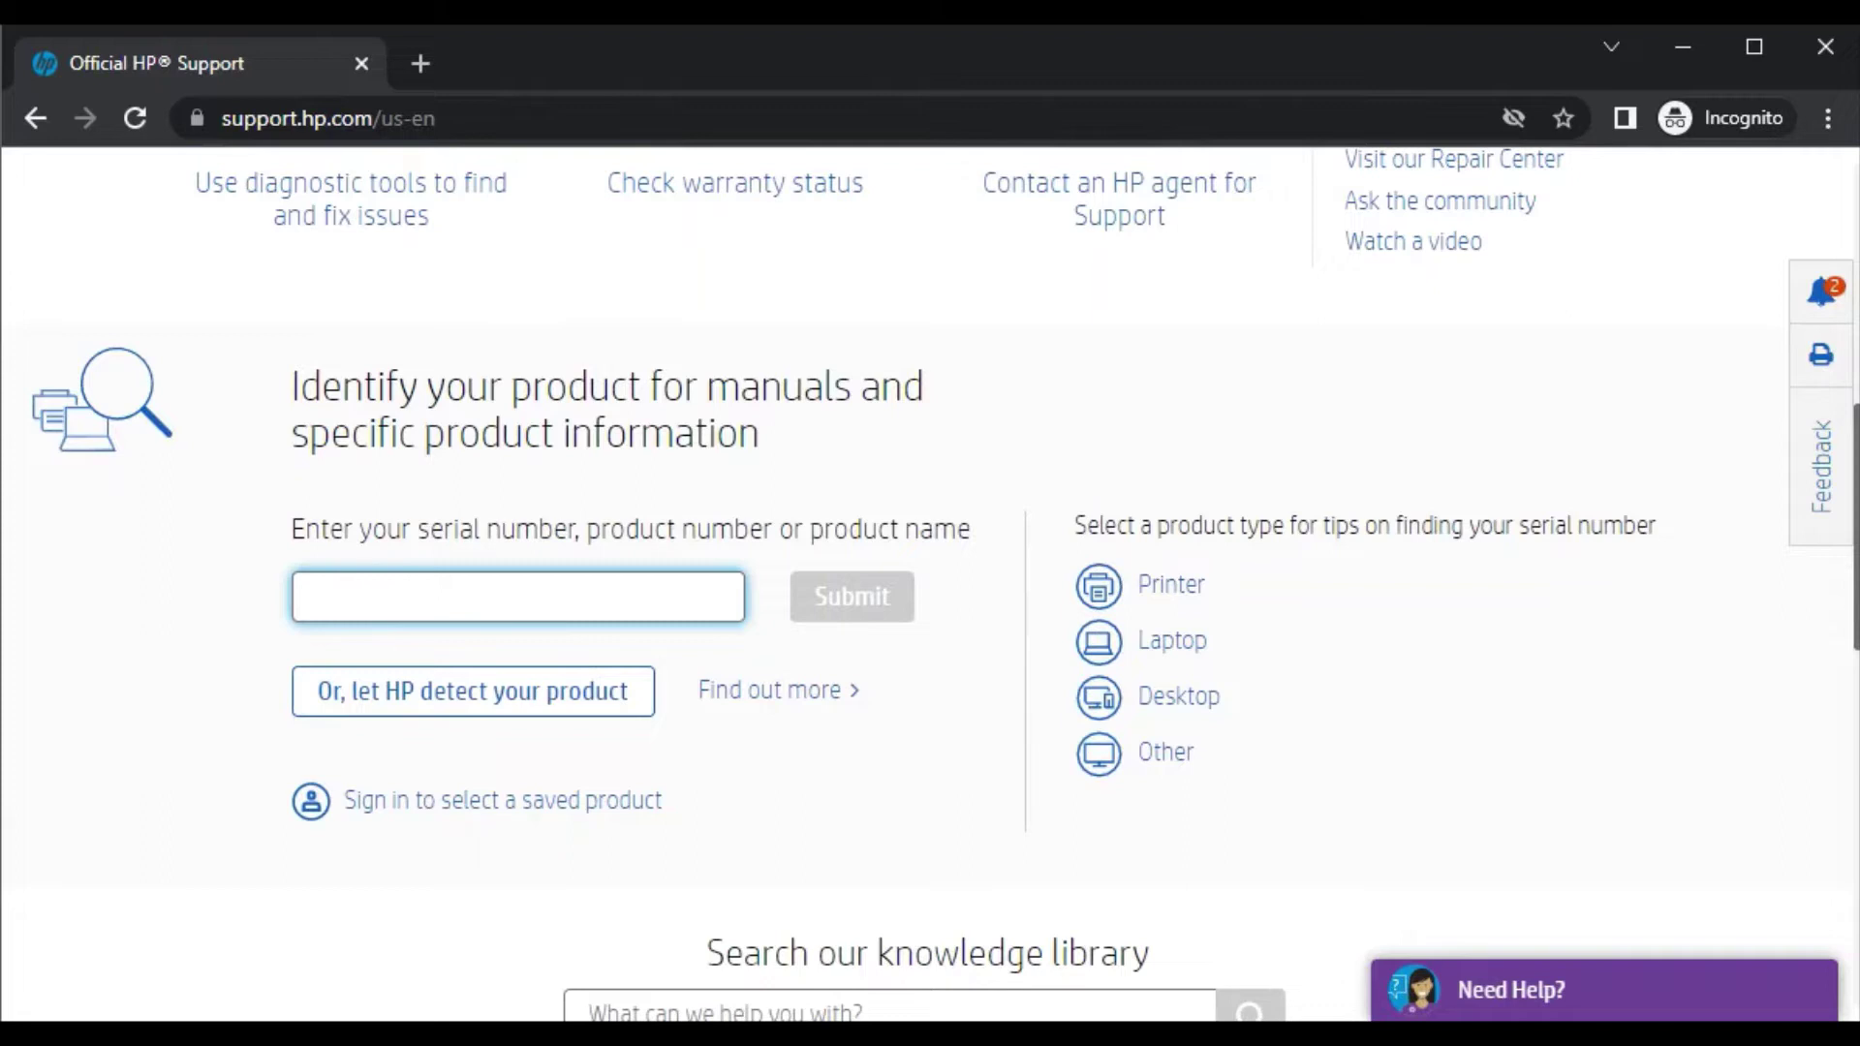
type("hp officejet pro 7720")
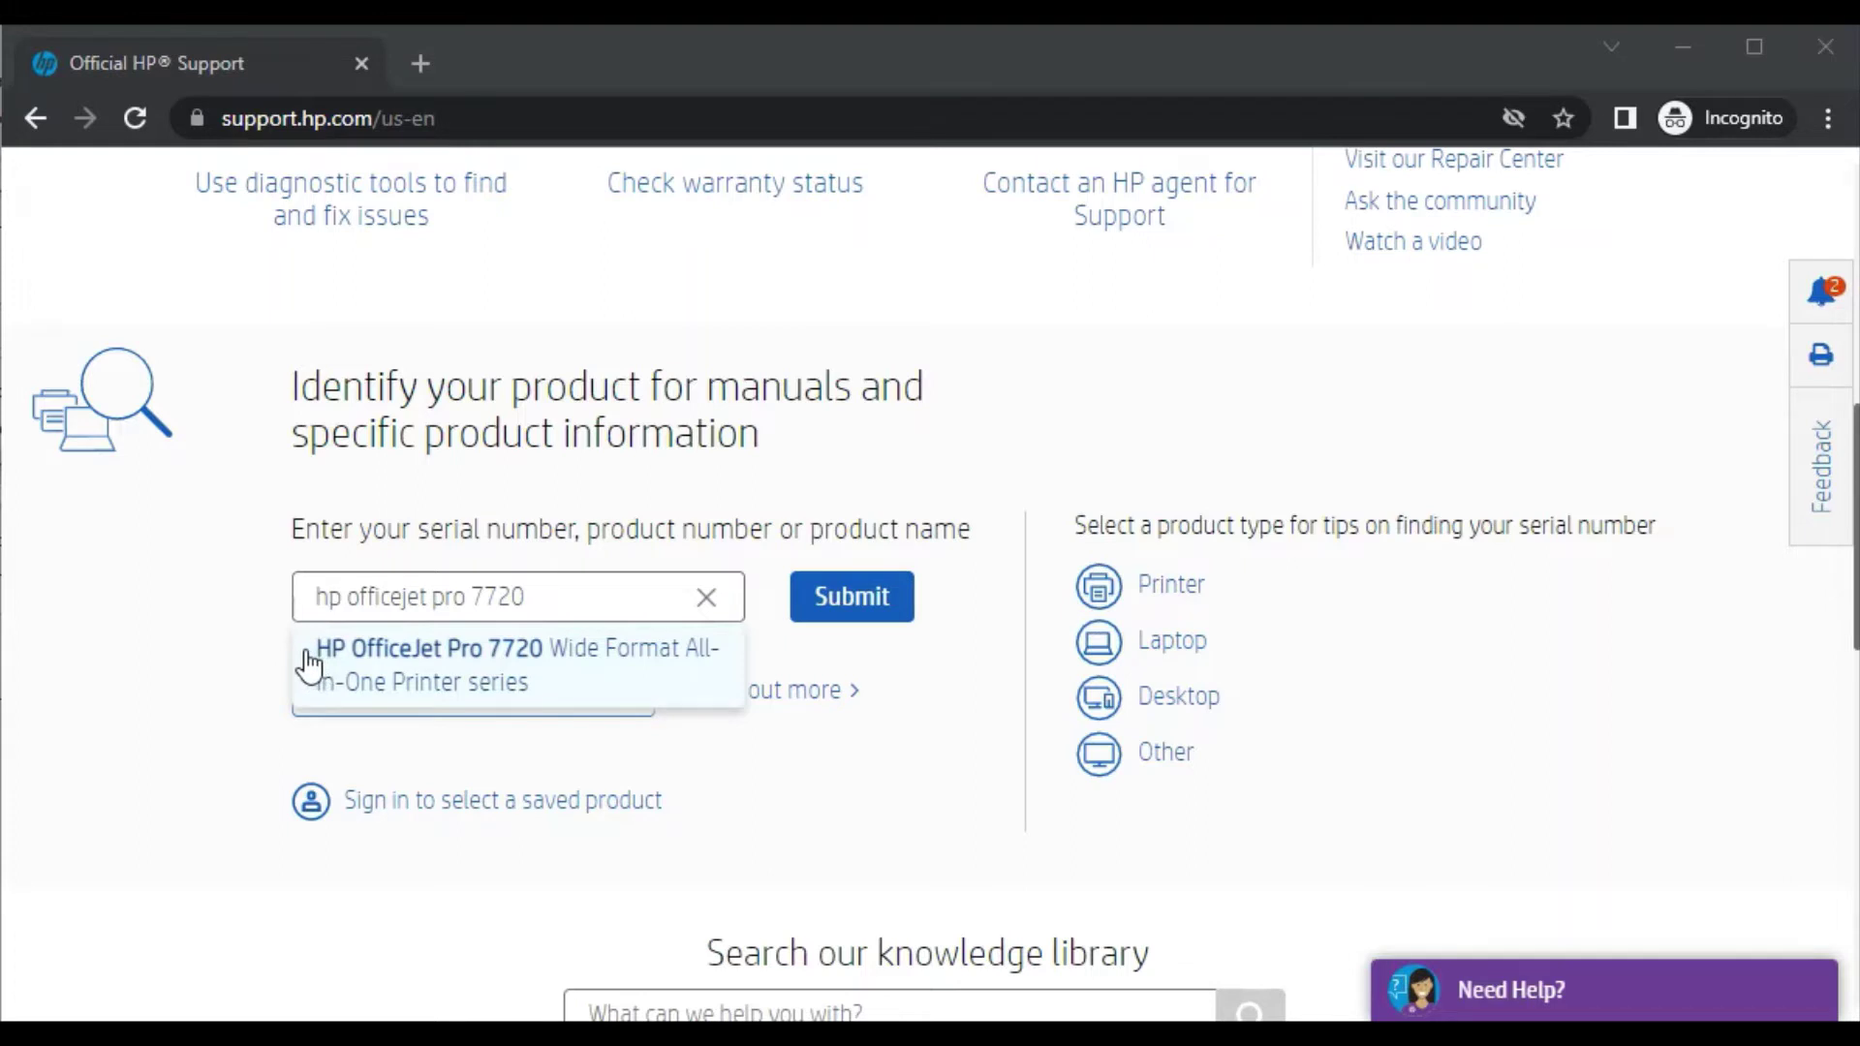
Choose the OfficeJet Pro 7720 Wide Format series suggestion and close the Information popup
left_click(607, 654)
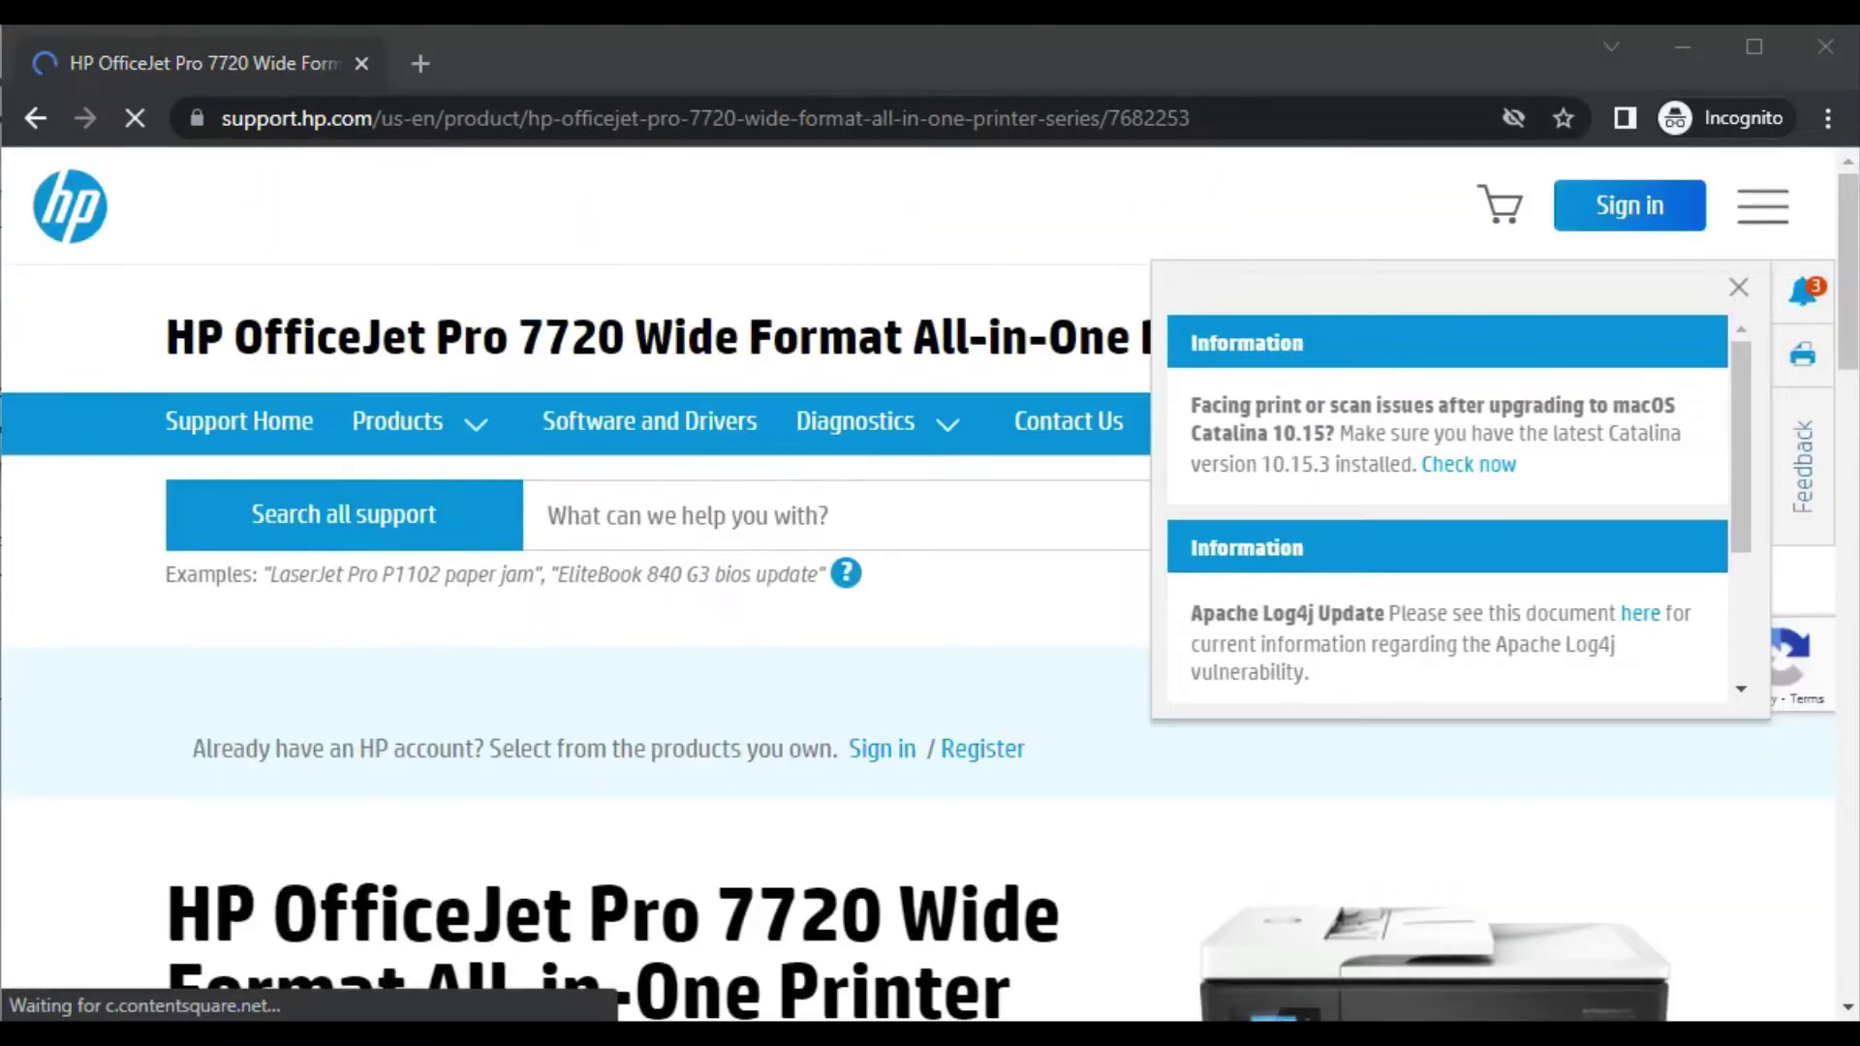
scroll(930, 581, "down", 2)
scroll(930, 583, "down", 1)
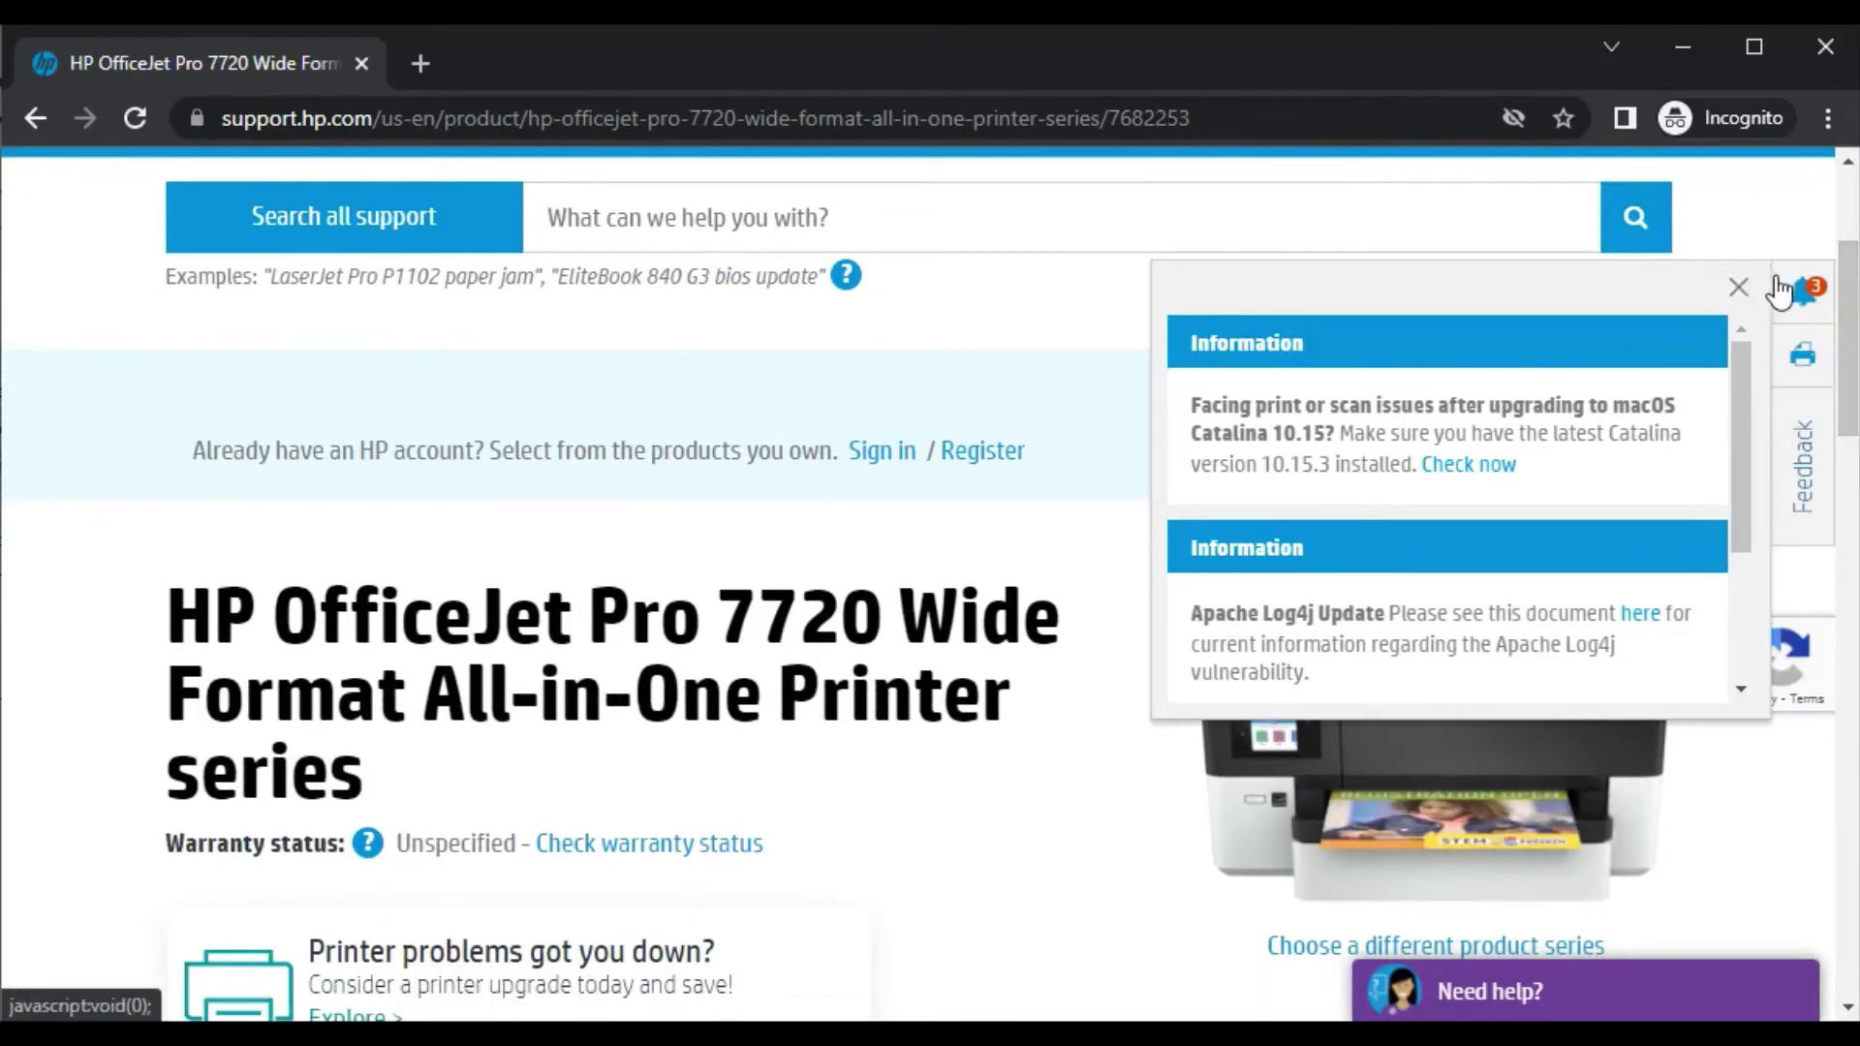
left_click(1738, 286)
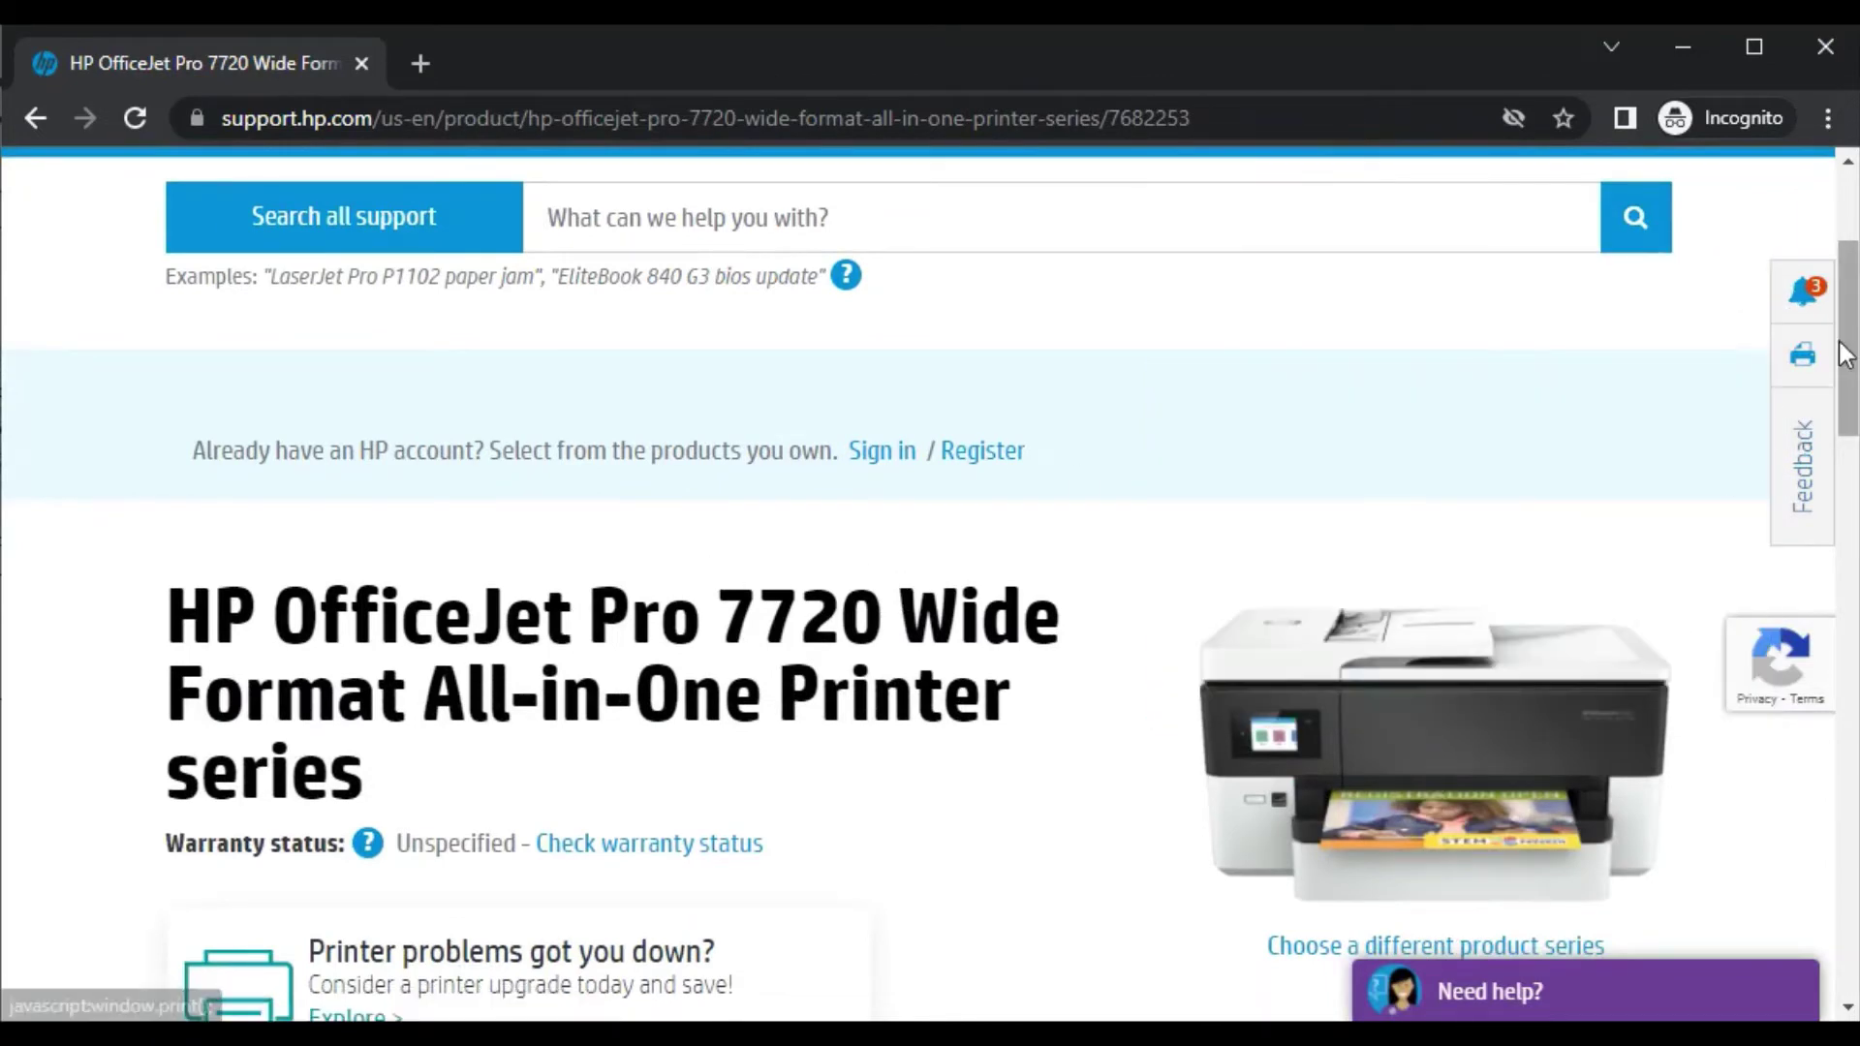
left_click_drag(1848, 342, 1847, 494)
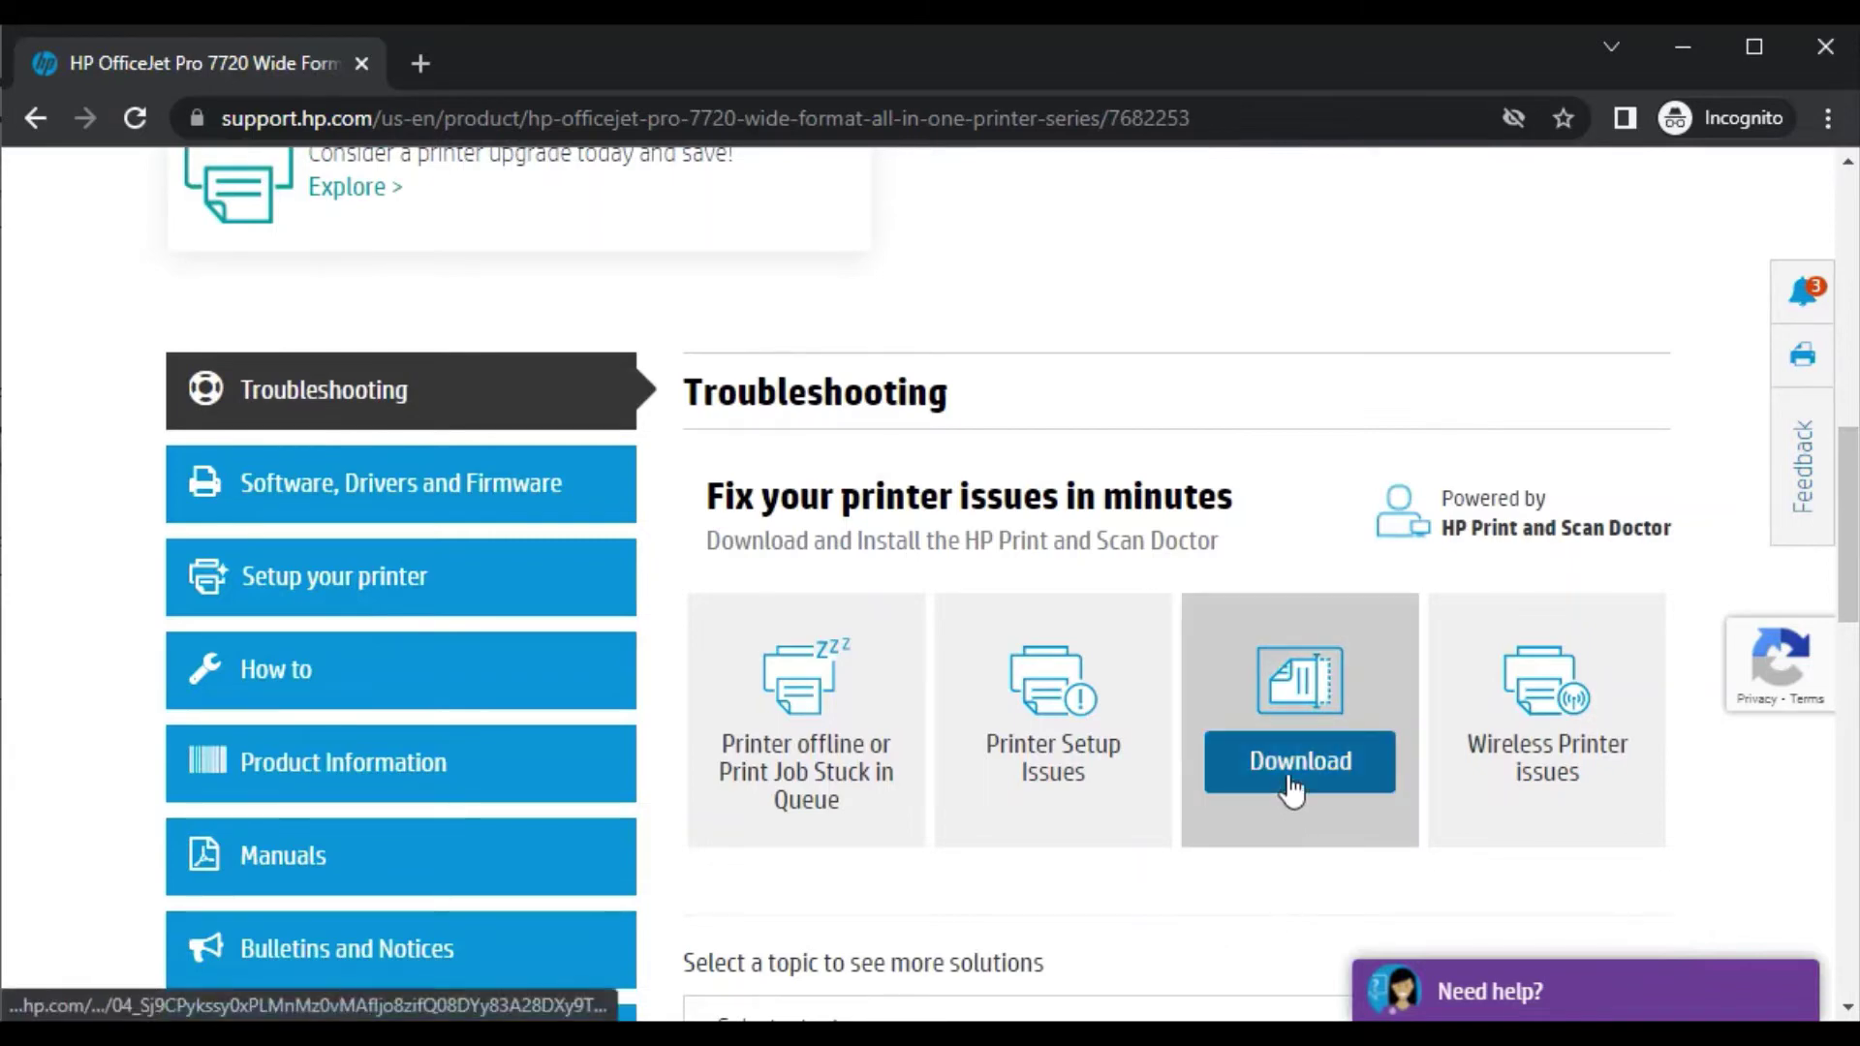
mouse_move(1299, 720)
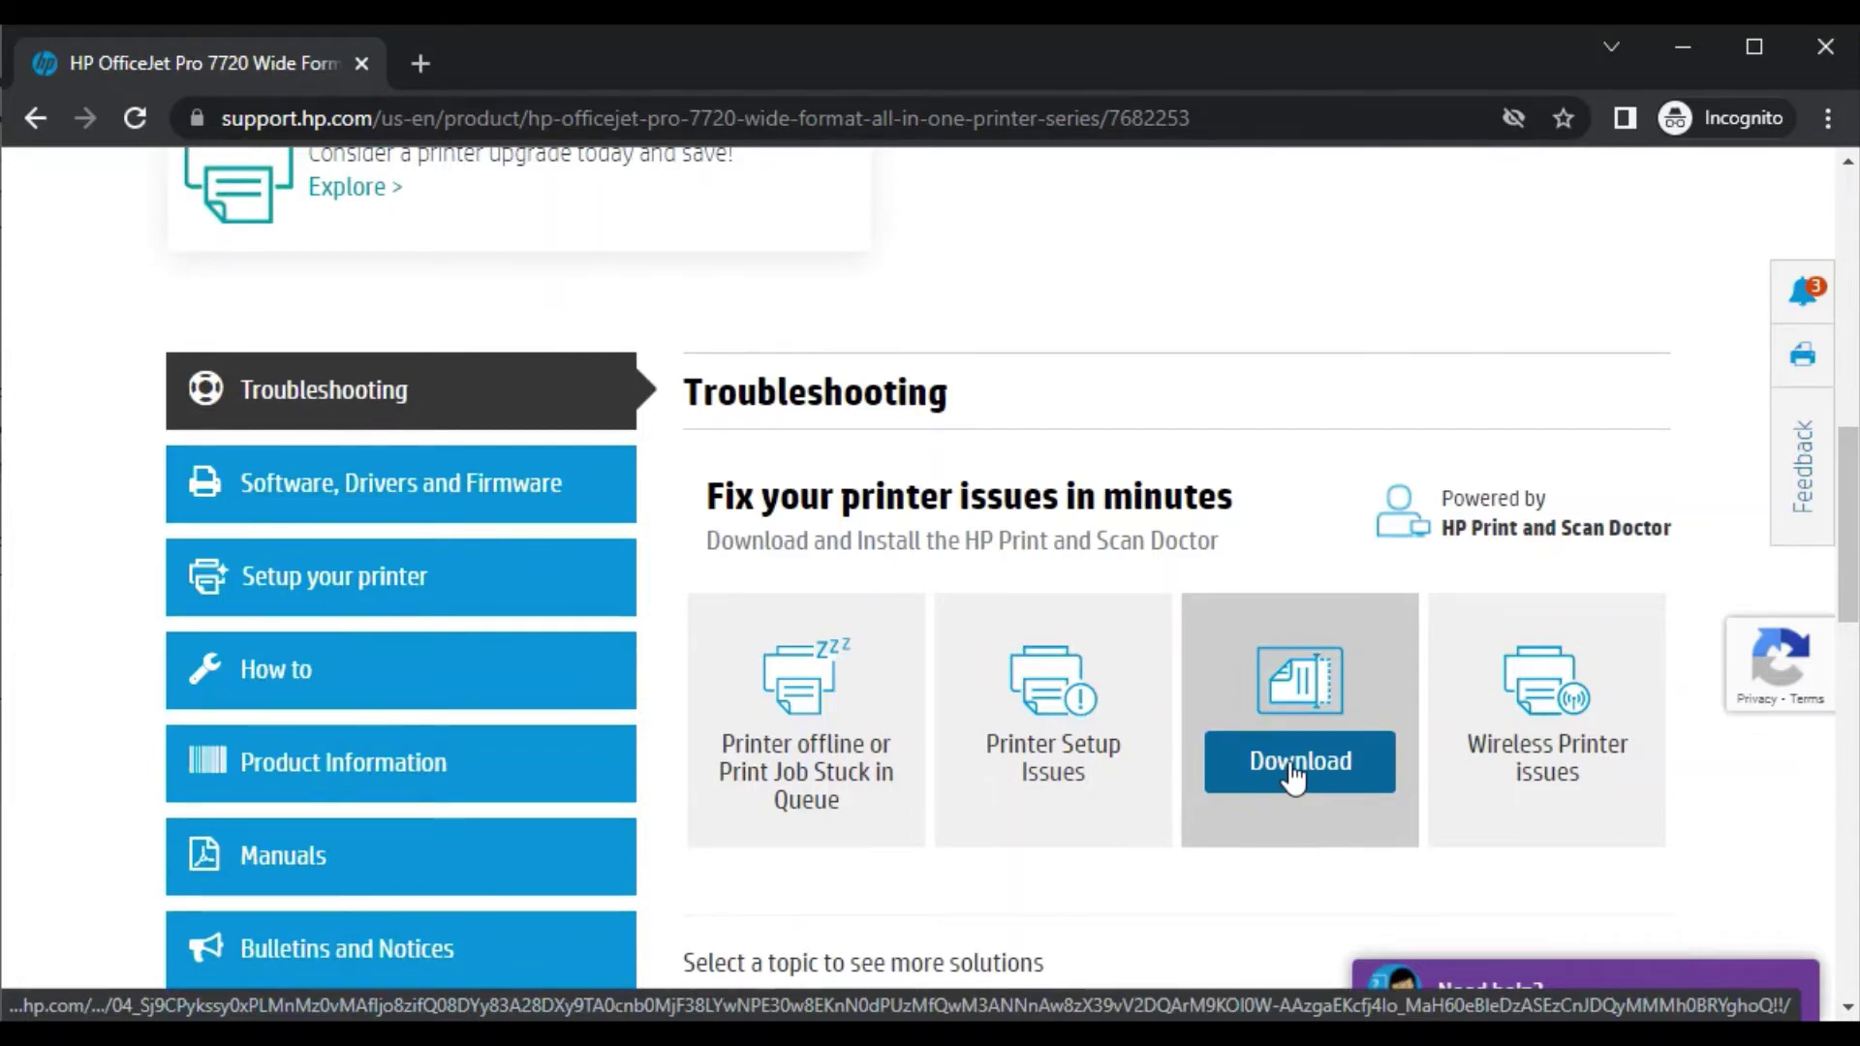
Download HPPSdr.exe from Troubleshooting and show the downloaded file's options
left_click(1293, 770)
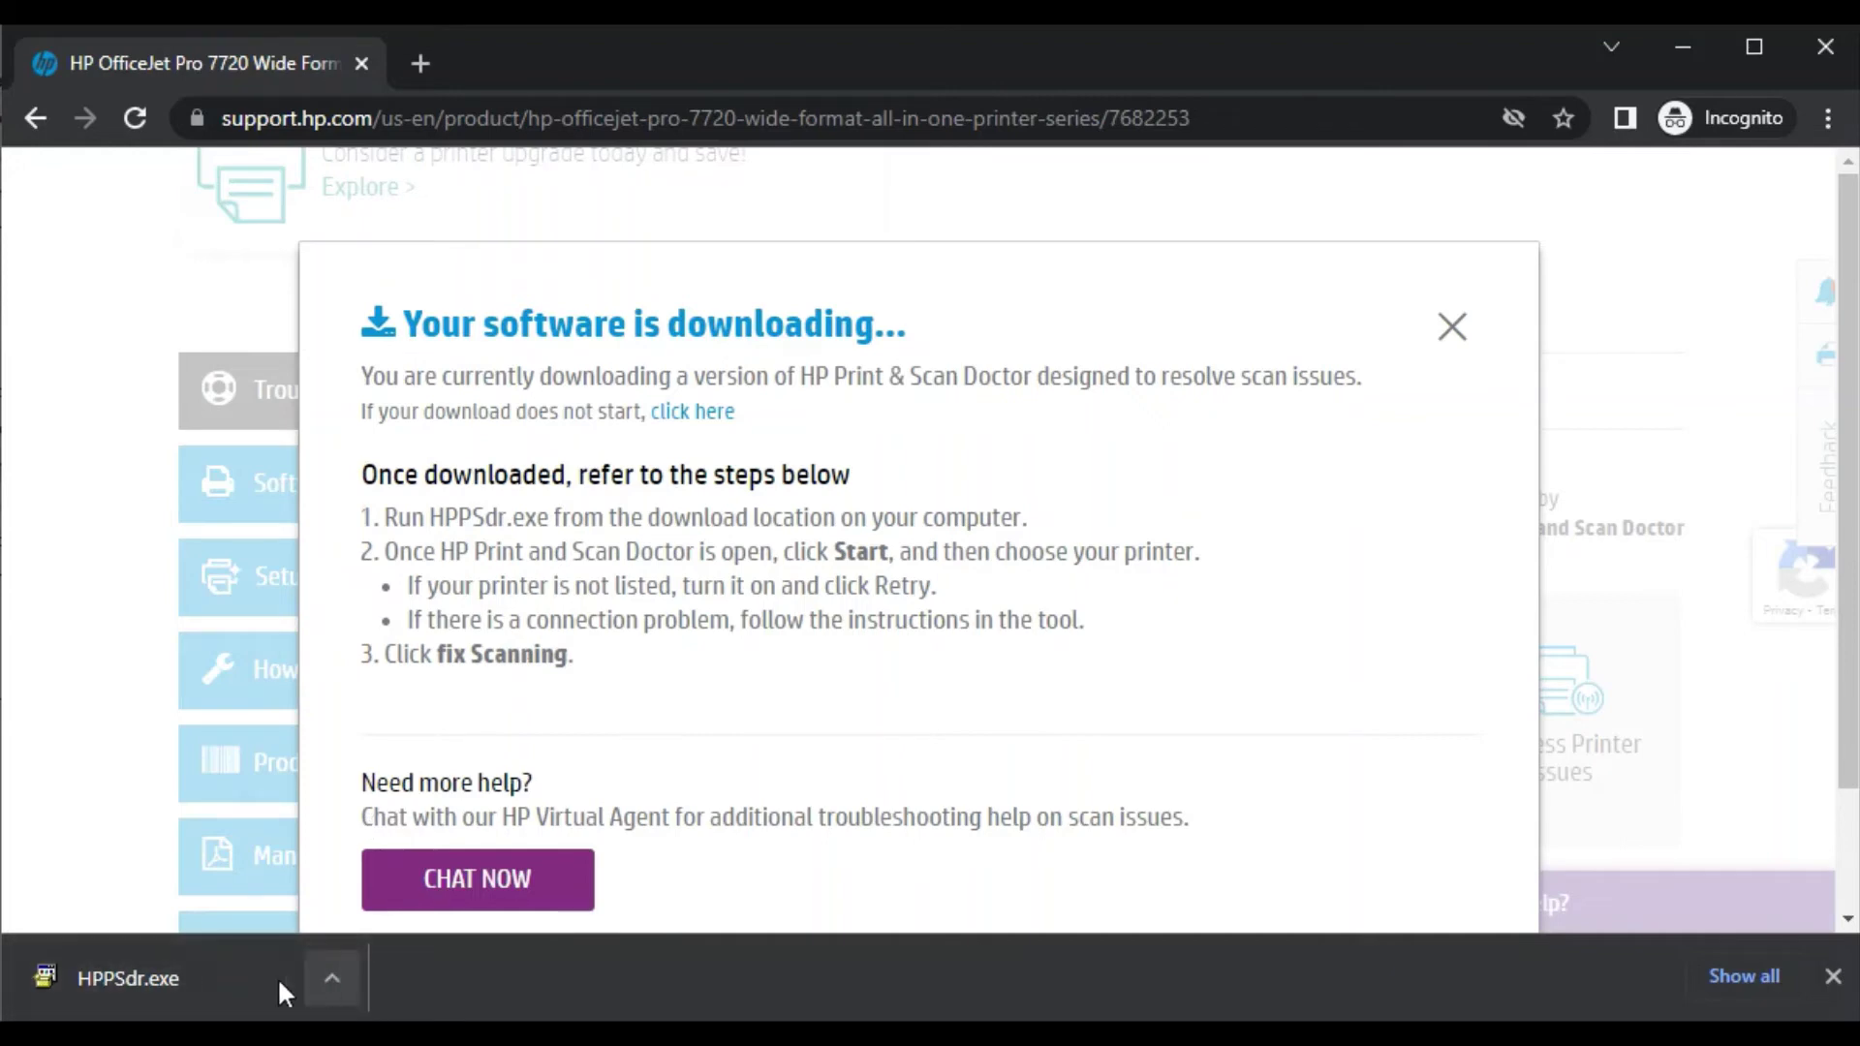
left_click(331, 978)
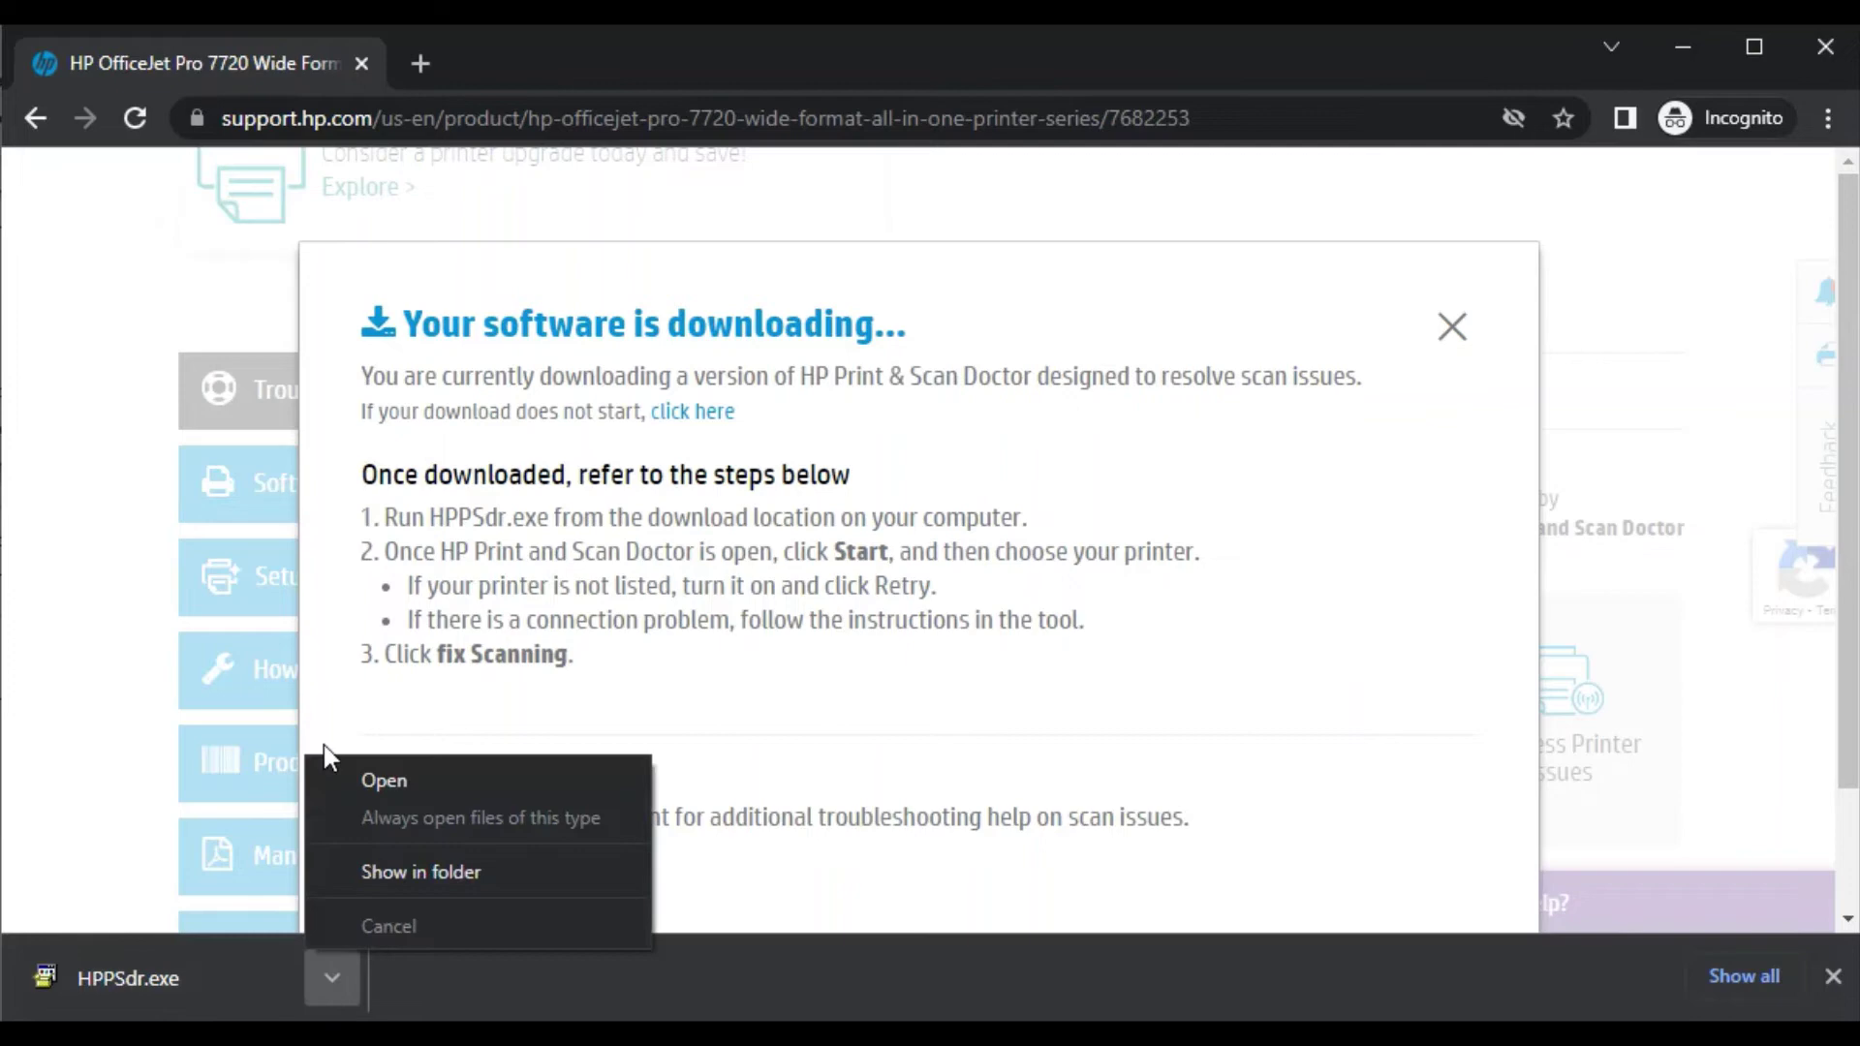
Open HPPSdr.exe from the download menu to reach the version 5.6.3 welcome screen
left_click(381, 781)
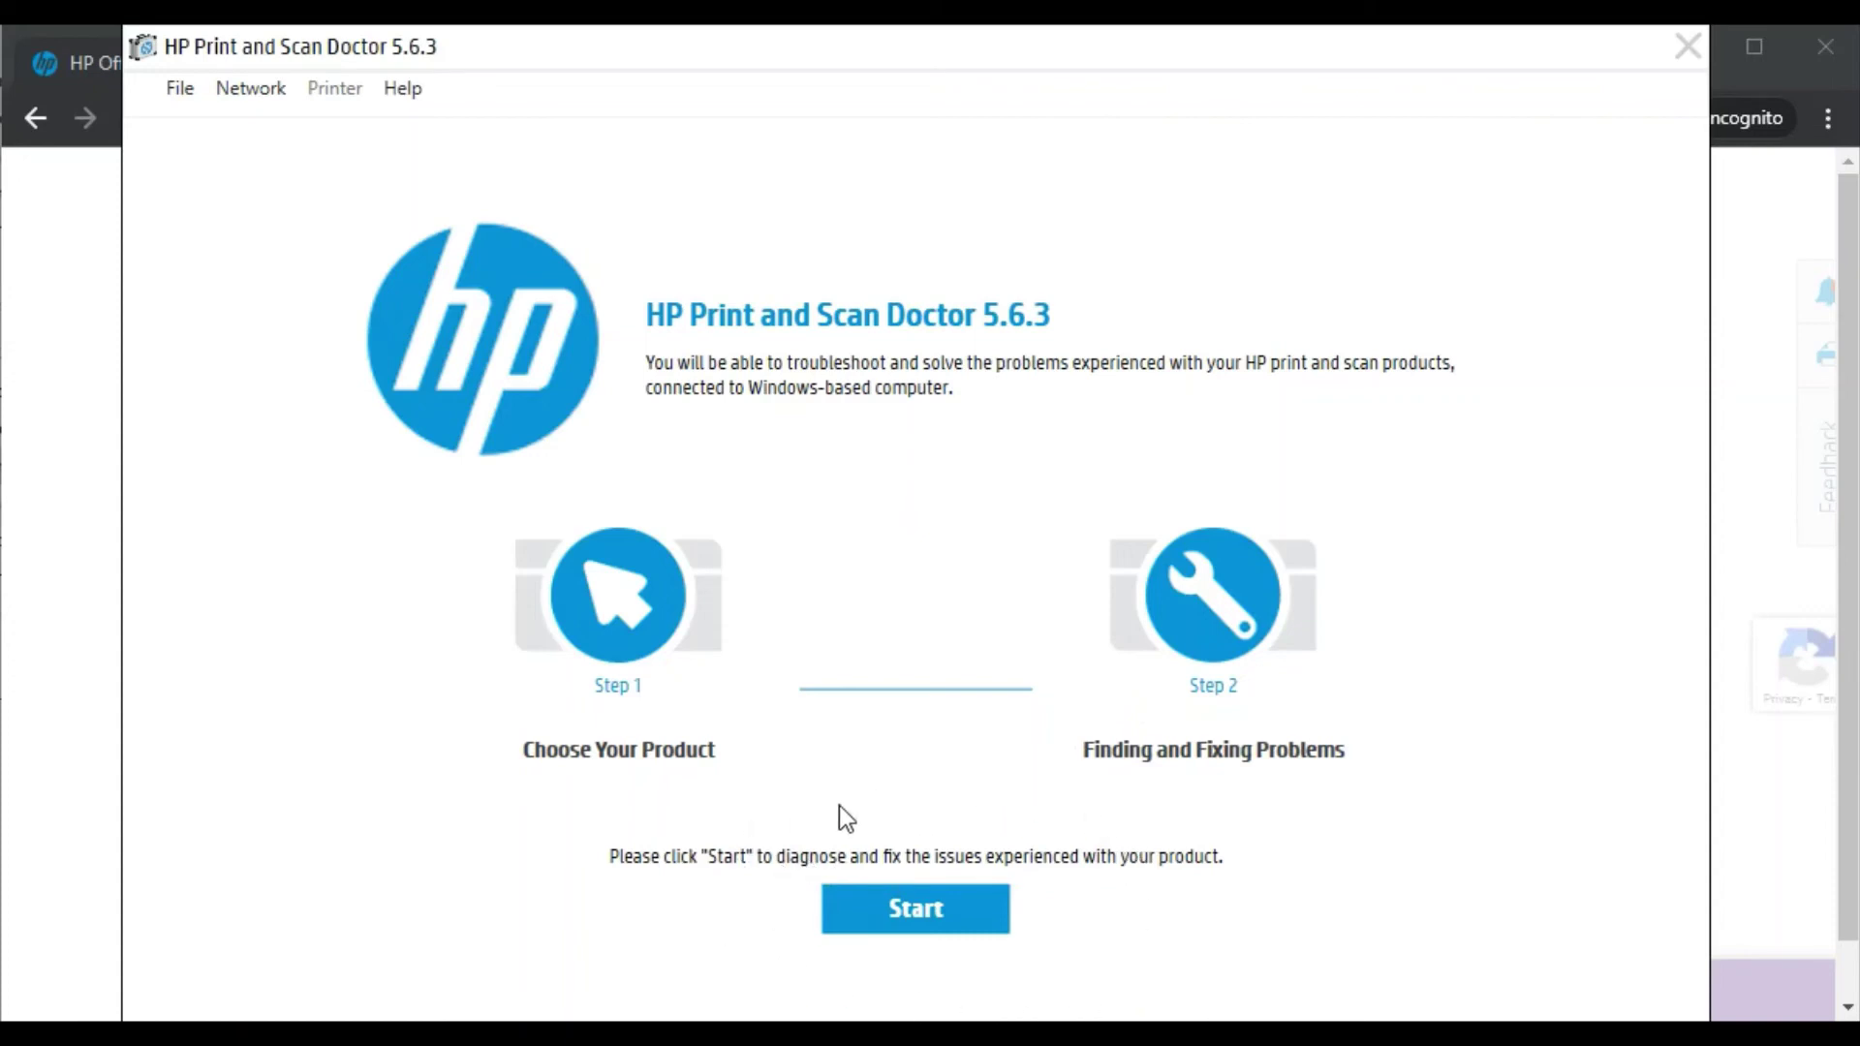
Start the Print and Scan Doctor diagnosis to search for connected printers
left_click(914, 909)
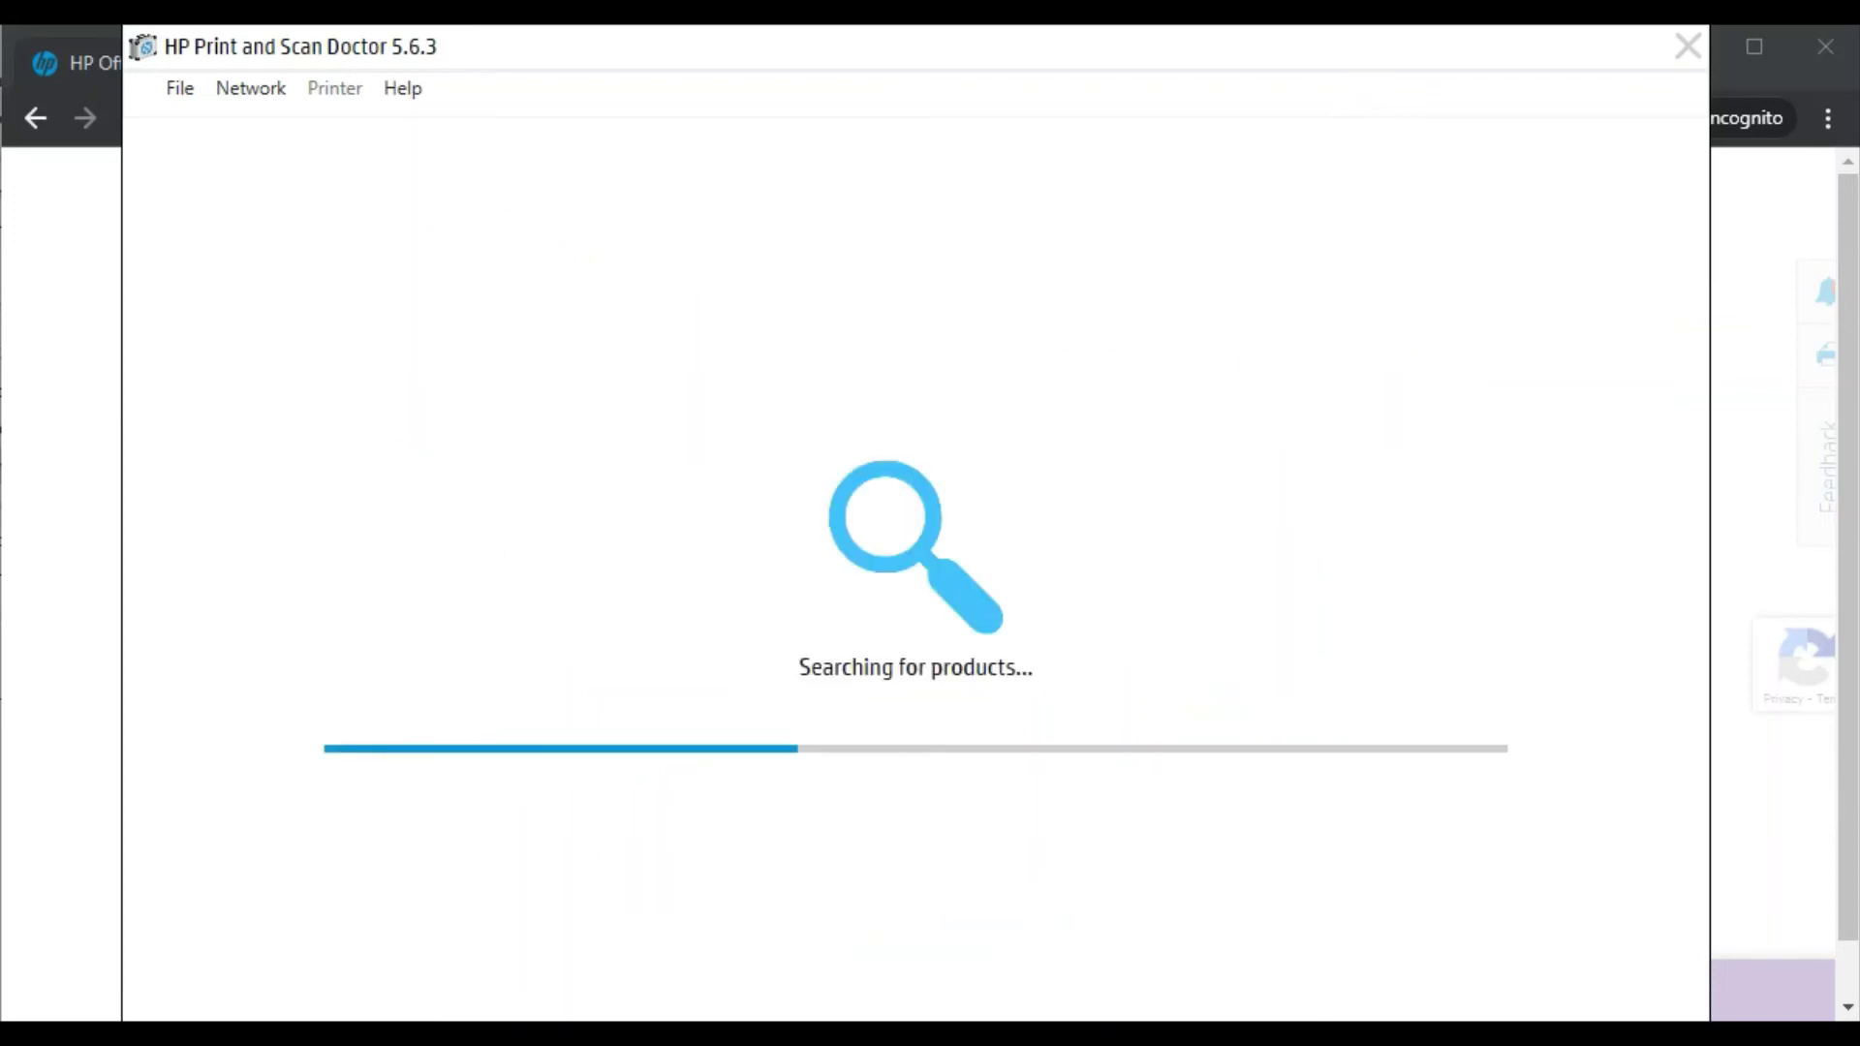